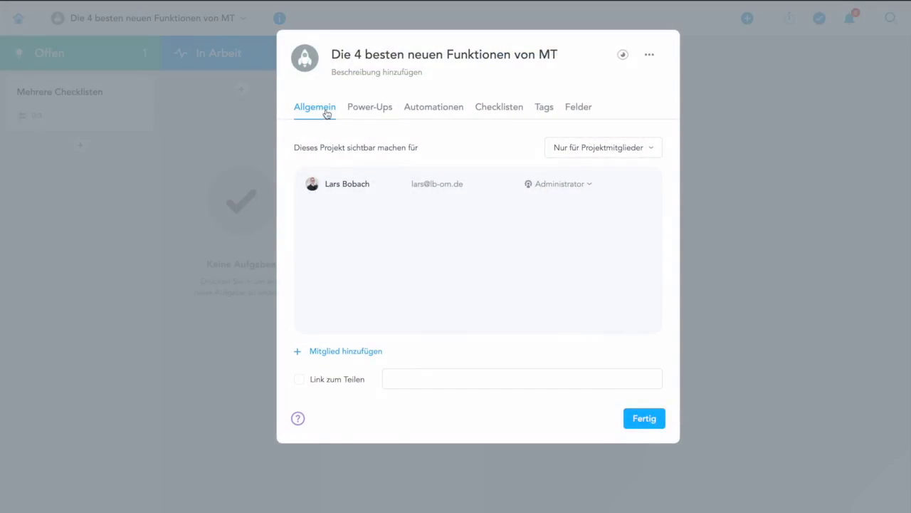
- Start a recurring-task automation (Wiederkehrende Aufgabe) for the project and name its task template "Zahlungen"
{"action": "left_click", "coordinate": [436, 109]}
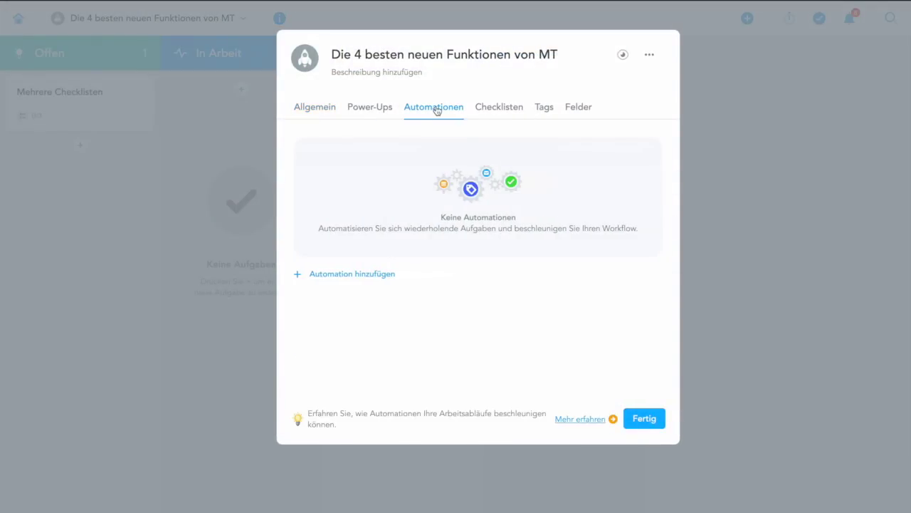
{"action": "left_click", "coordinate": [362, 273]}
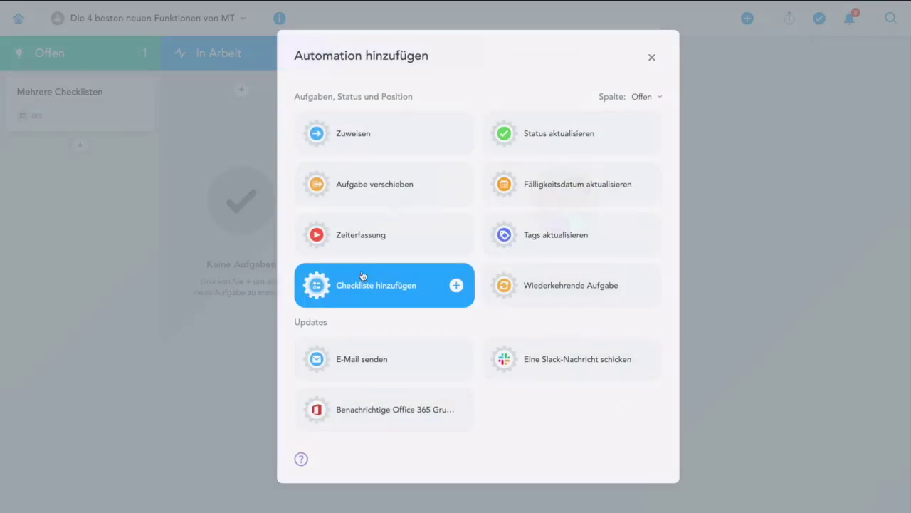
{"action": "left_click", "coordinate": [582, 284]}
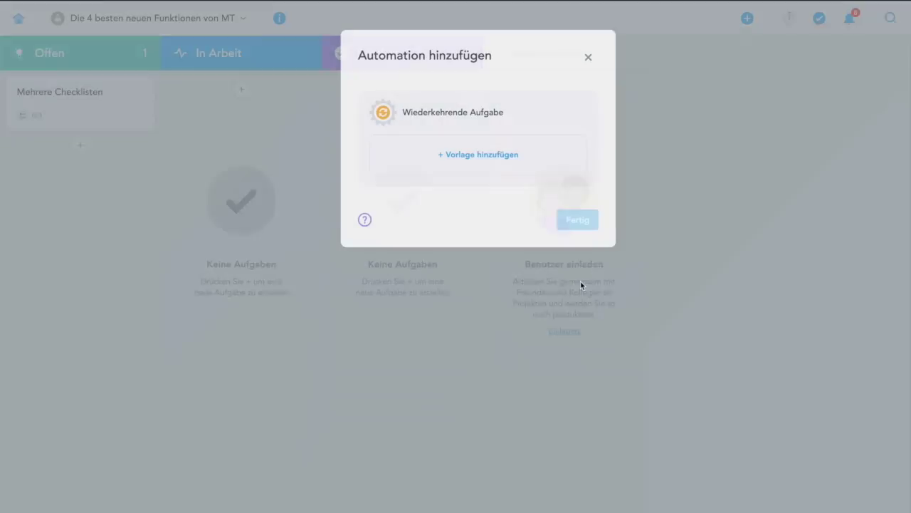
{"action": "left_click", "coordinate": [466, 159]}
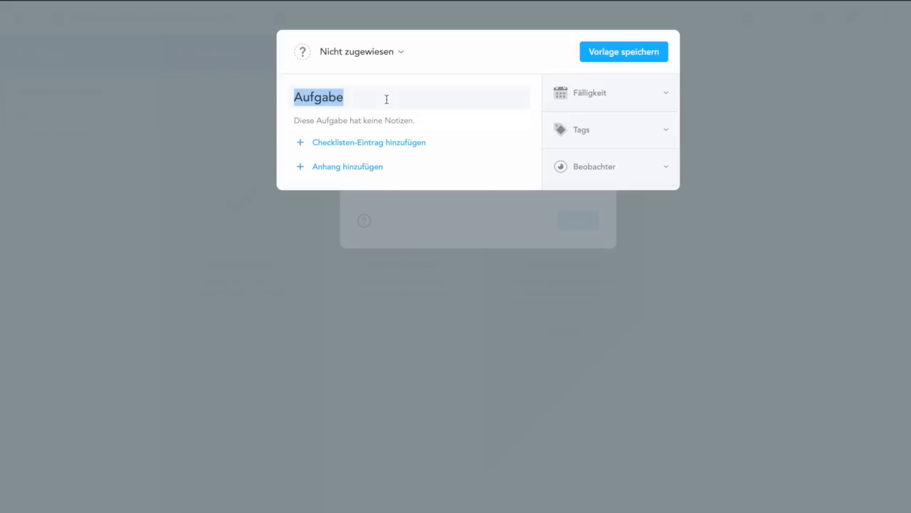
{"action": "type", "text": "Zahlungen"}
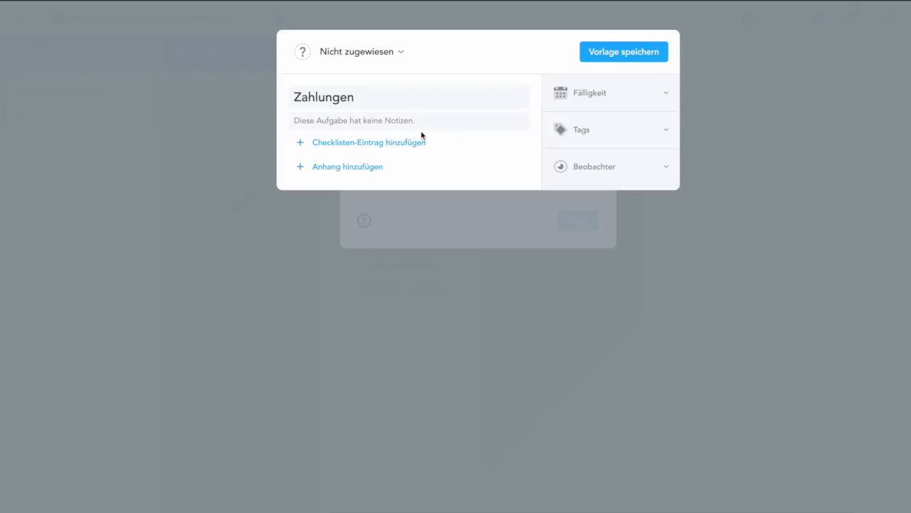
- Make the "Zahlungen" template due on the same day (Am selben Tag fällig) and save the template
{"action": "left_click", "coordinate": [666, 94]}
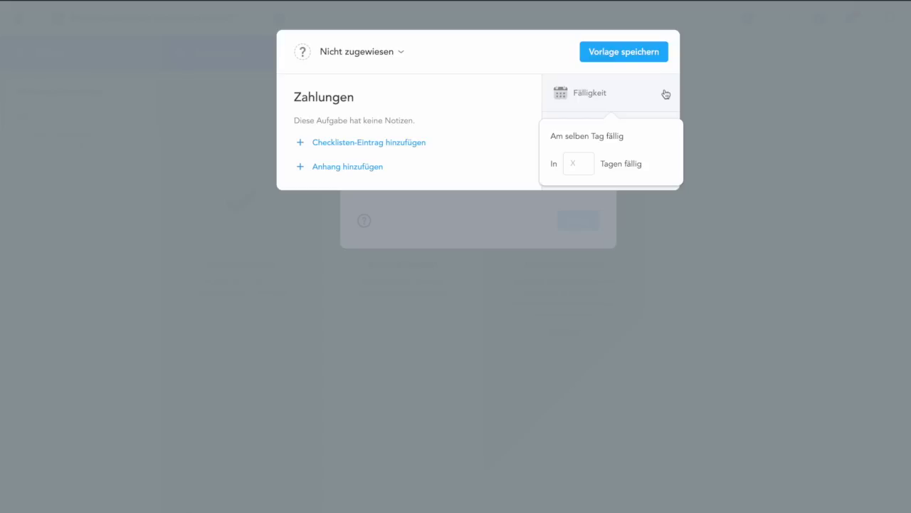
{"action": "left_click", "coordinate": [610, 136]}
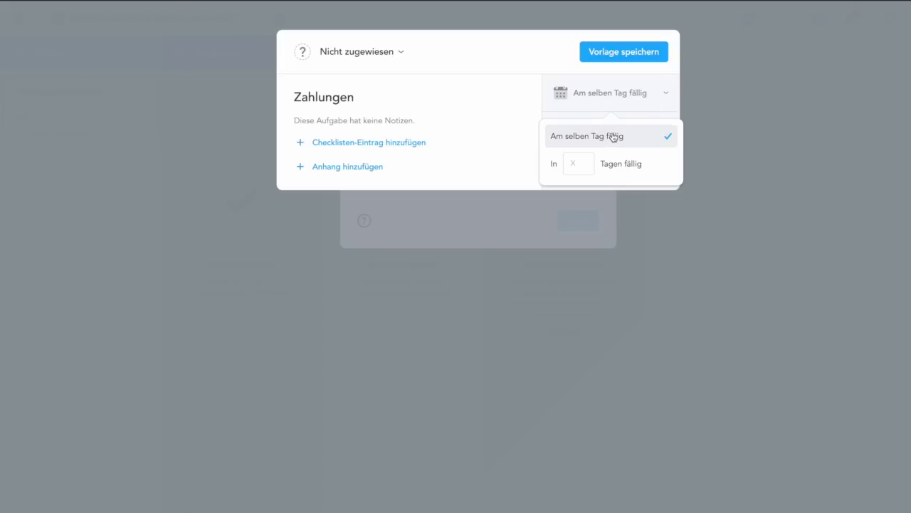
{"action": "left_click", "coordinate": [542, 51]}
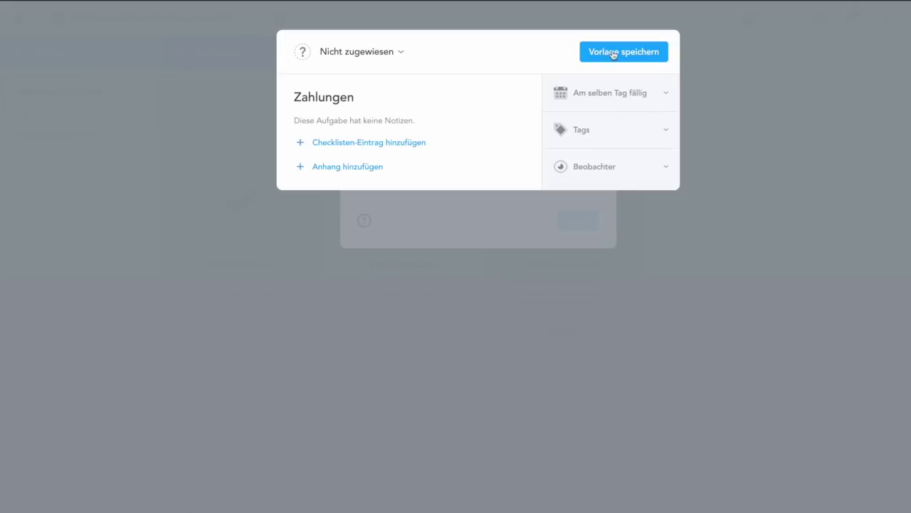
{"action": "left_click", "coordinate": [638, 52]}
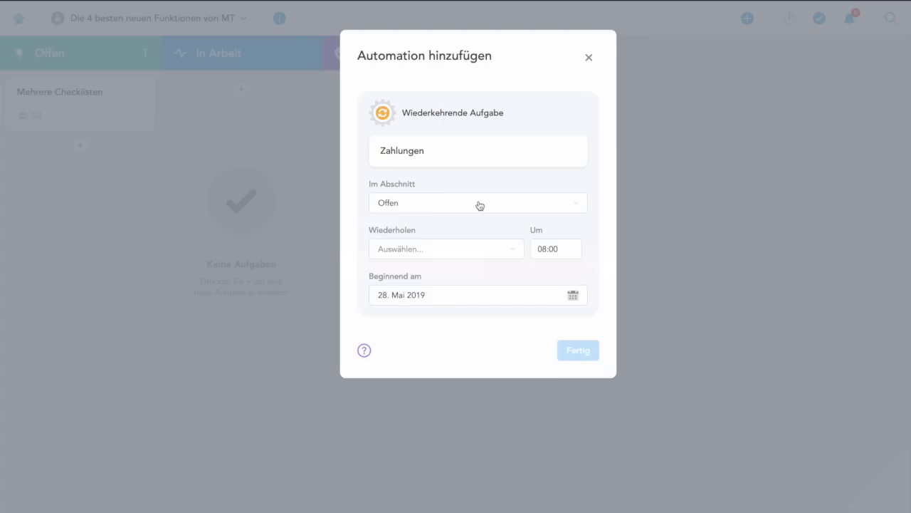
- Set the "Zahlungen" task to repeat every 2 weeks on Friday and finish the automation
{"action": "left_click", "coordinate": [456, 250]}
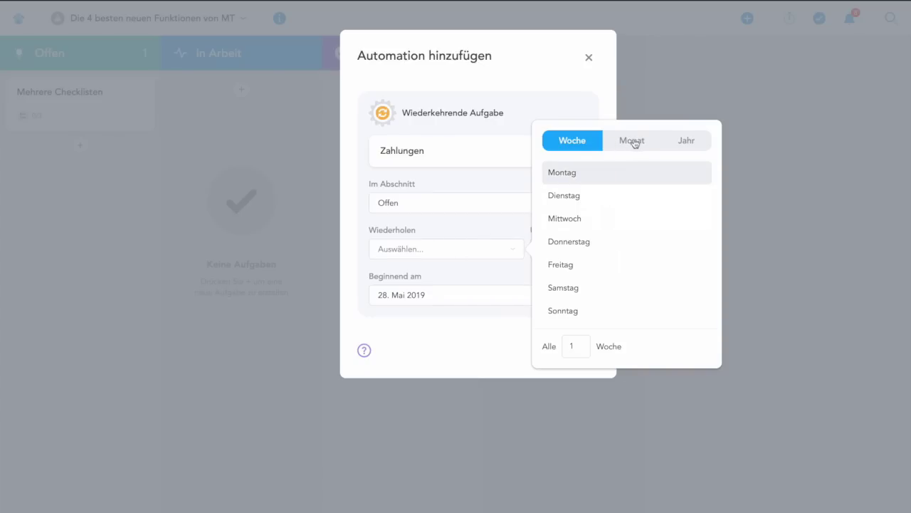
{"action": "left_click", "coordinate": [569, 266]}
{"action": "left_click_drag", "start_coordinate": [577, 344], "coordinate": [562, 347]}
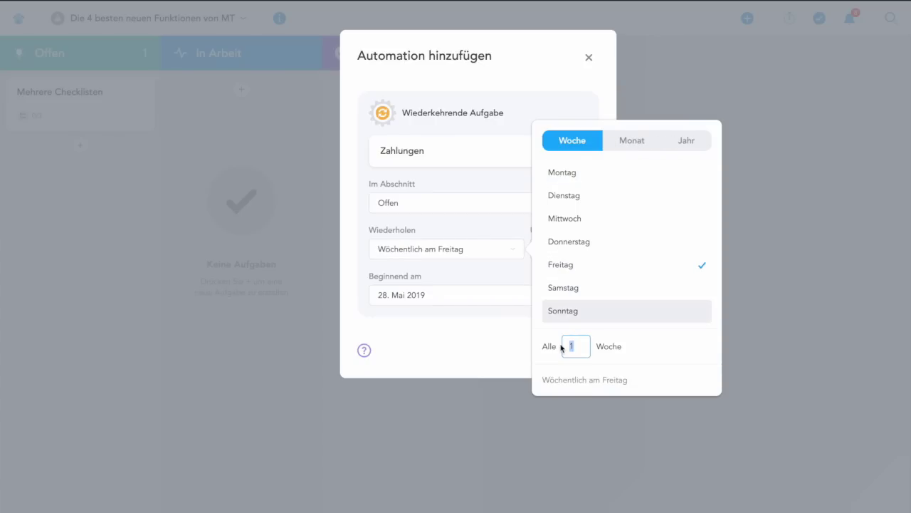
{"action": "type", "text": "2"}
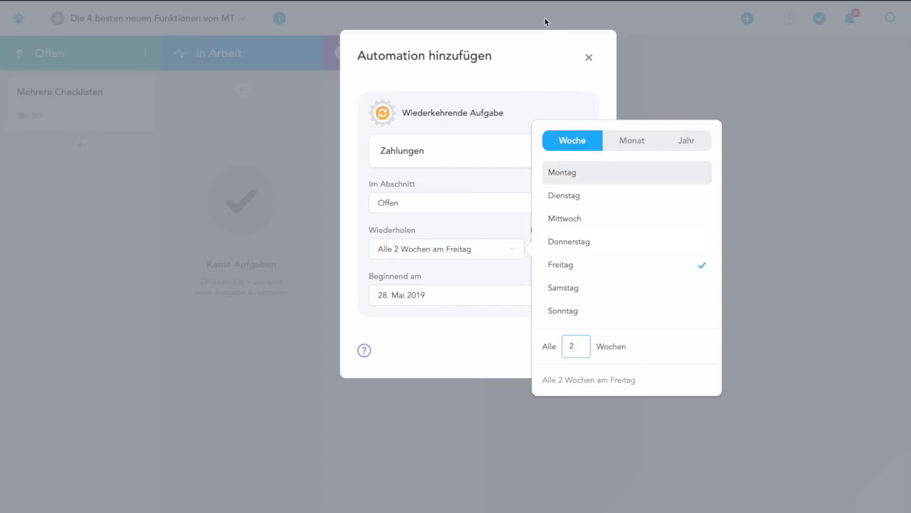
{"action": "left_click", "coordinate": [566, 75]}
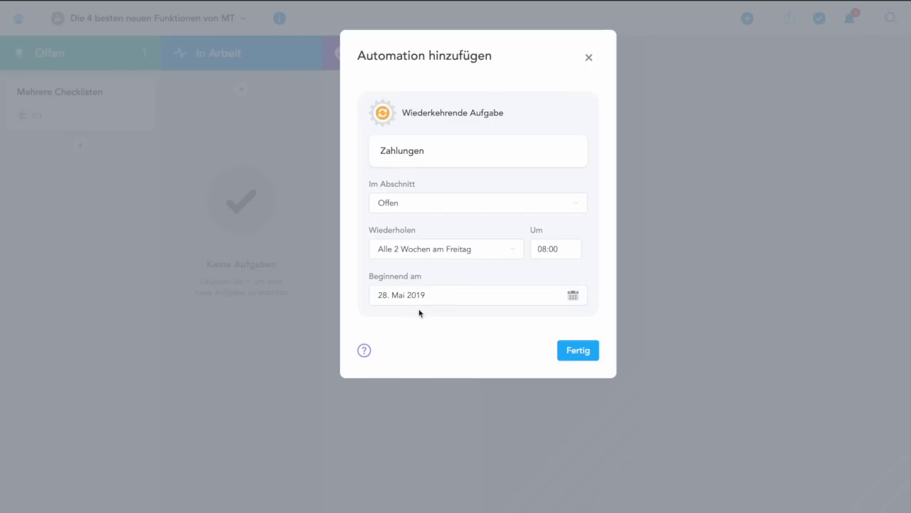
{"action": "left_click", "coordinate": [568, 349]}
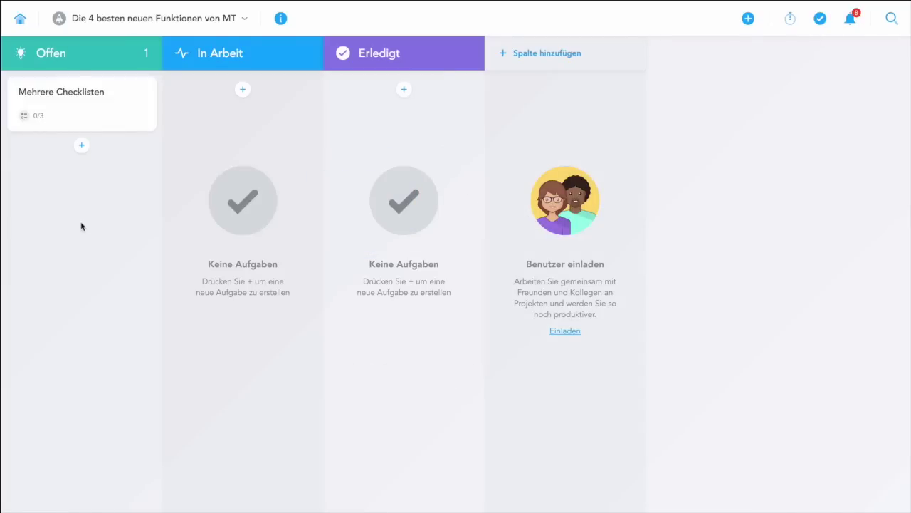
- Add a second, empty checklist to the task "Mehrere Checklisten" and name it "Video veröffentlichen"
{"action": "left_click", "coordinate": [116, 98]}
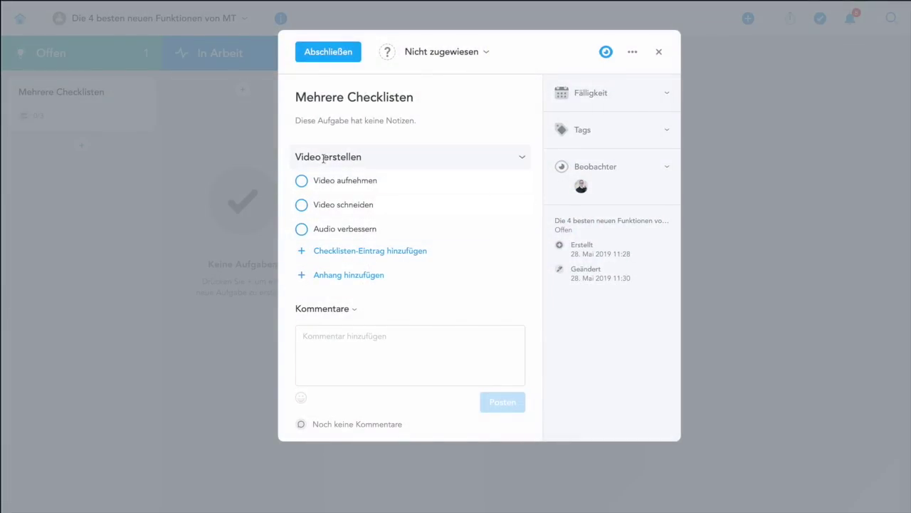
{"action": "left_click", "coordinate": [522, 160]}
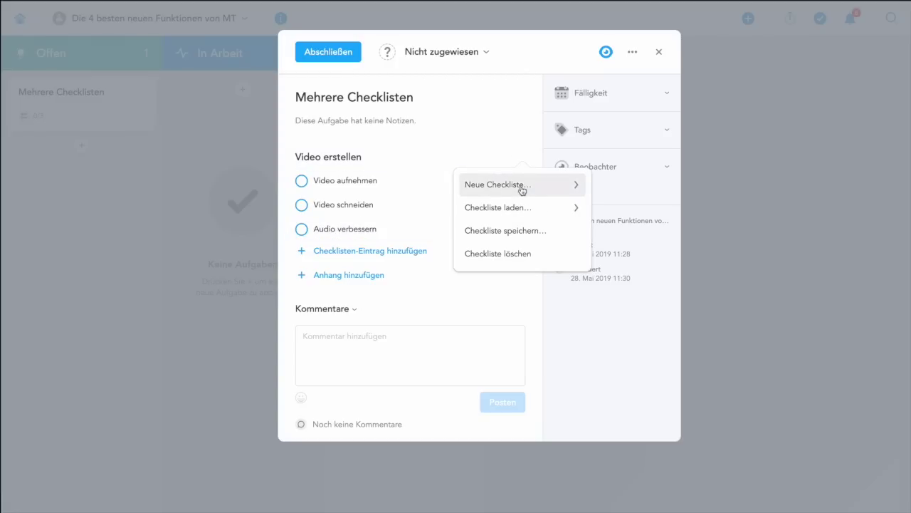
{"action": "left_click", "coordinate": [523, 190]}
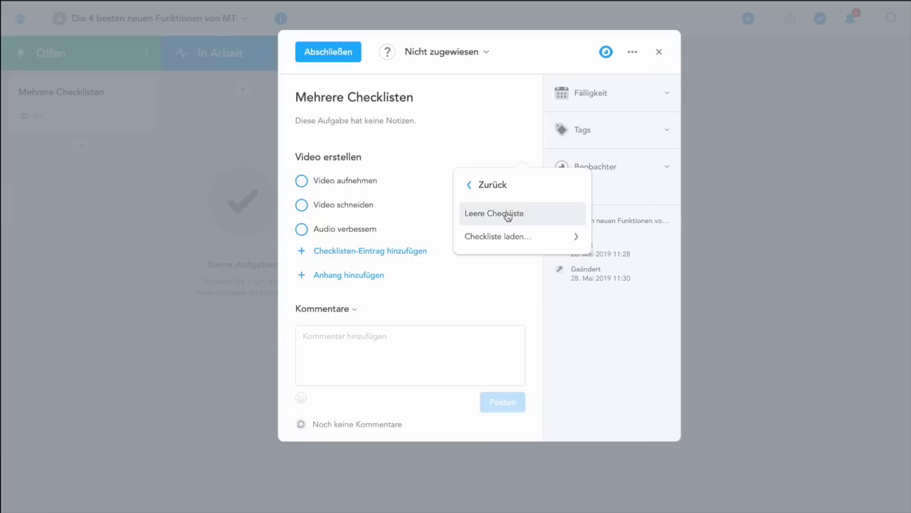
{"action": "left_click", "coordinate": [508, 214]}
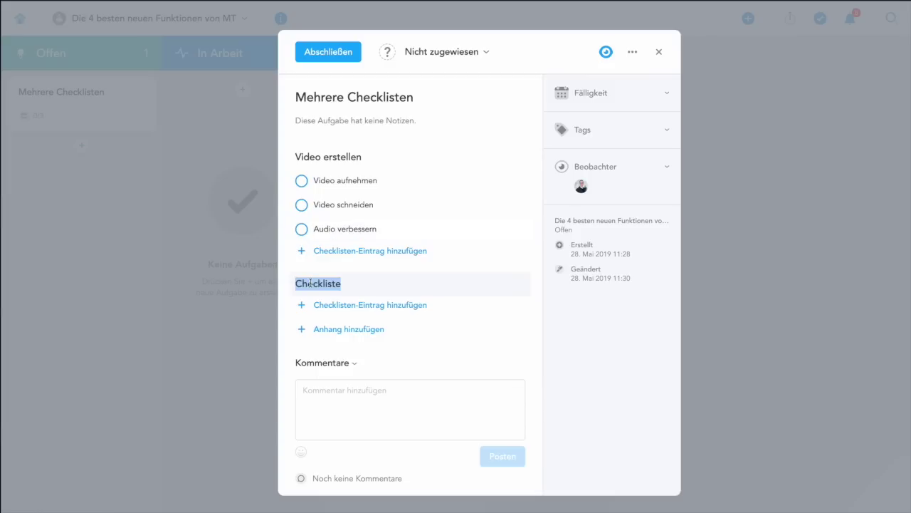
{"action": "type", "text": "Video"}
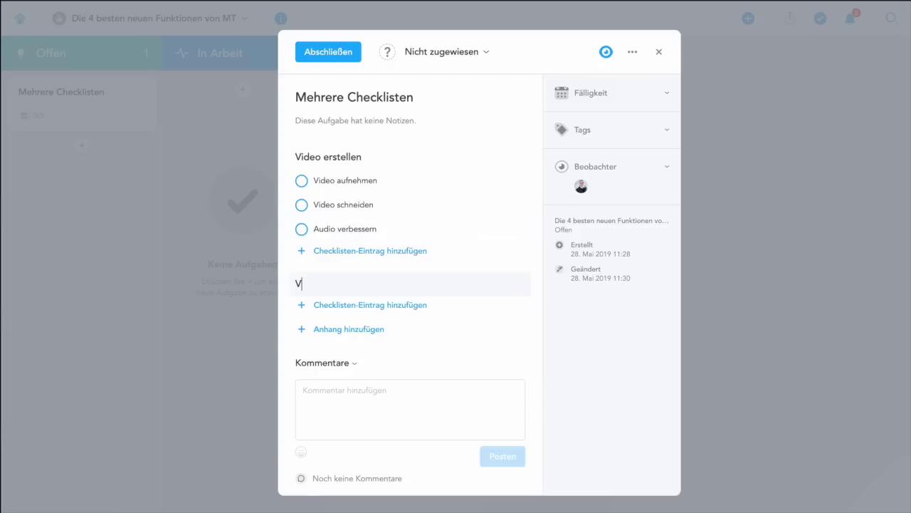
{"action": "type", "text": " veröffentliche"}
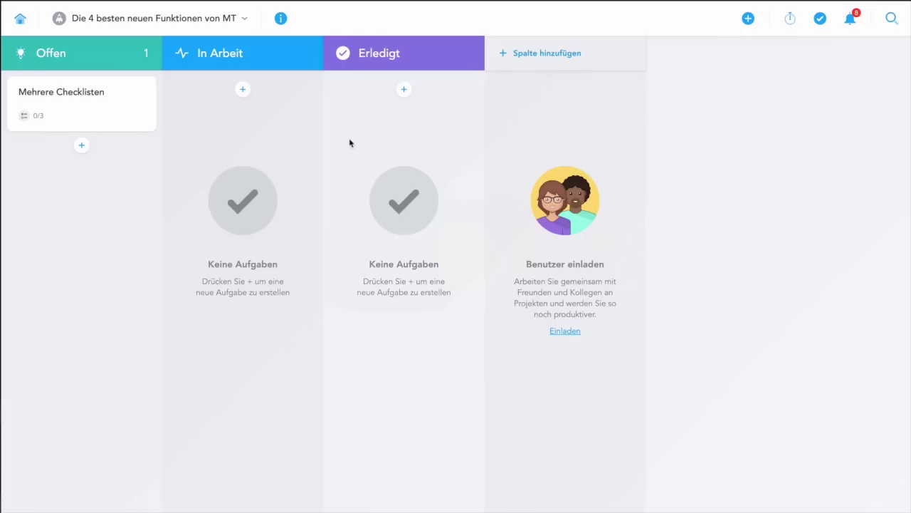
- Add an automation to the "In Arbeit" column that adds the checklist "Video veröffentlichen" to its tasks
{"action": "mouse_move", "coordinate": [311, 51]}
{"action": "left_click", "coordinate": [304, 55]}
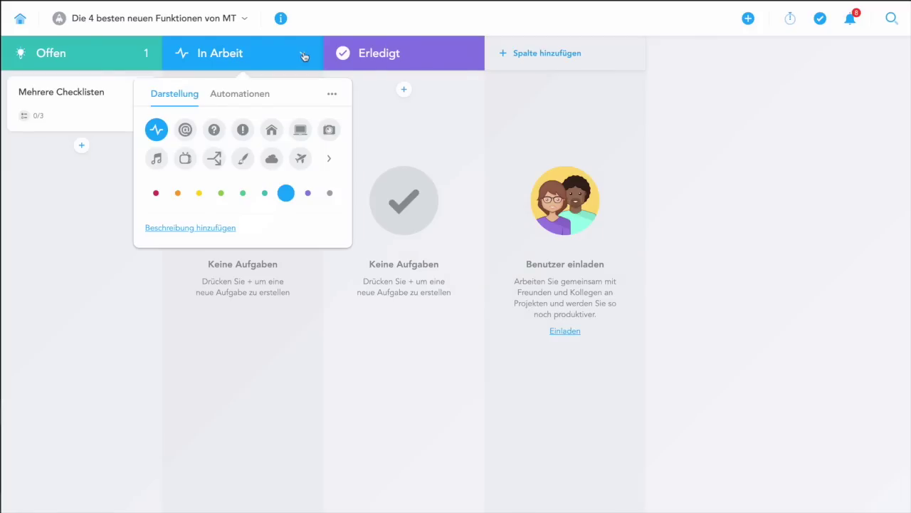
{"action": "left_click", "coordinate": [244, 94]}
{"action": "left_click", "coordinate": [227, 124]}
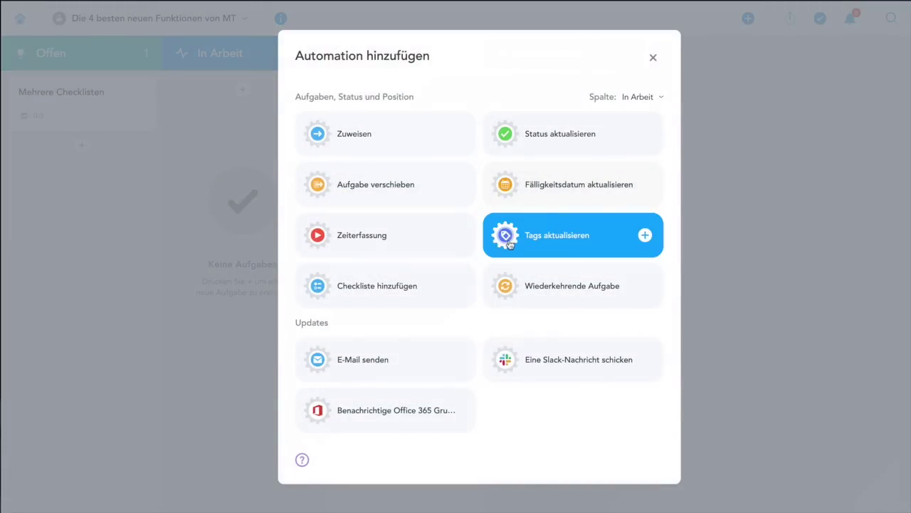
{"action": "left_click", "coordinate": [402, 286]}
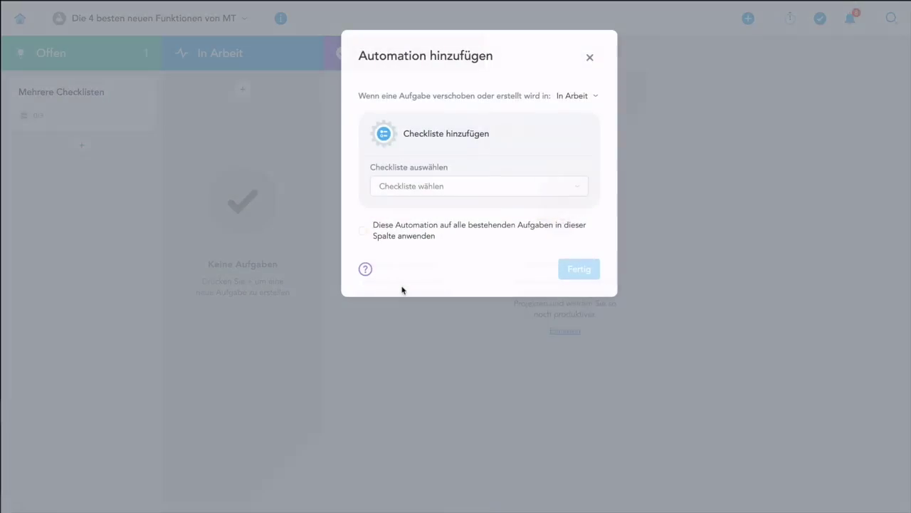
{"action": "left_click", "coordinate": [544, 187]}
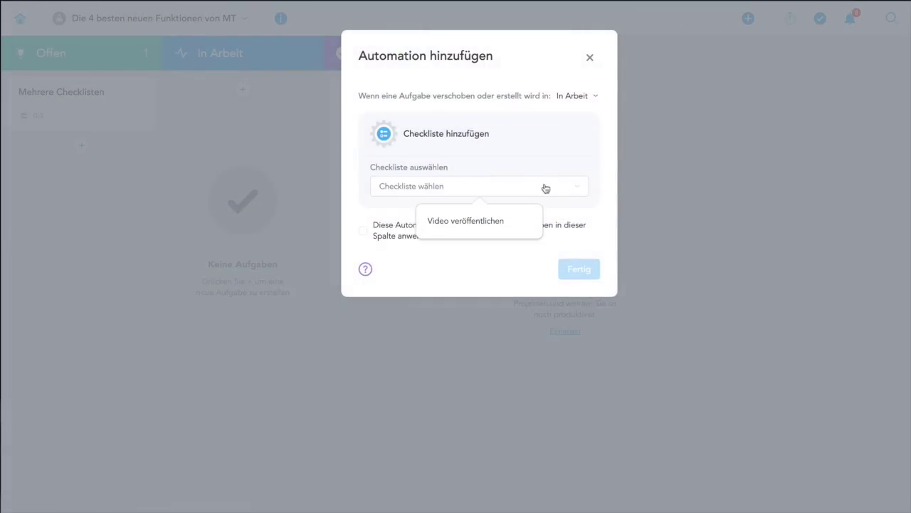
{"action": "left_click", "coordinate": [485, 225]}
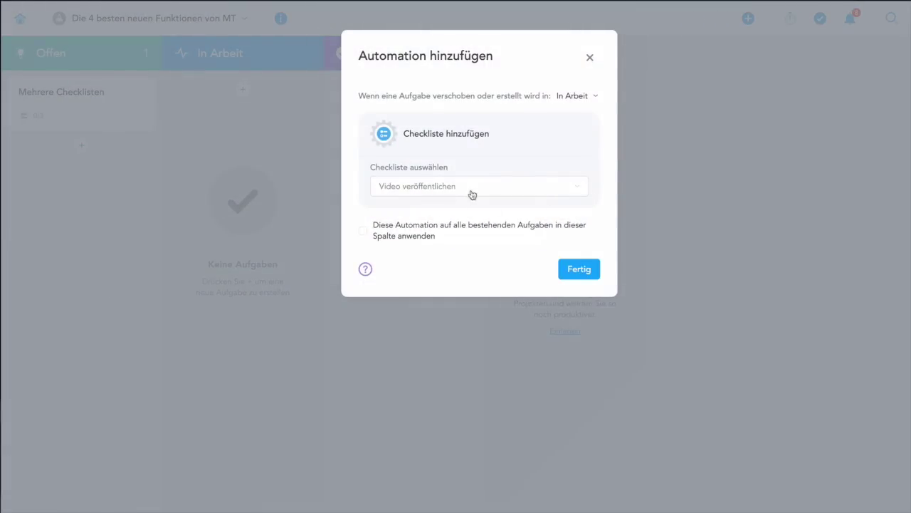
{"action": "left_click", "coordinate": [575, 270]}
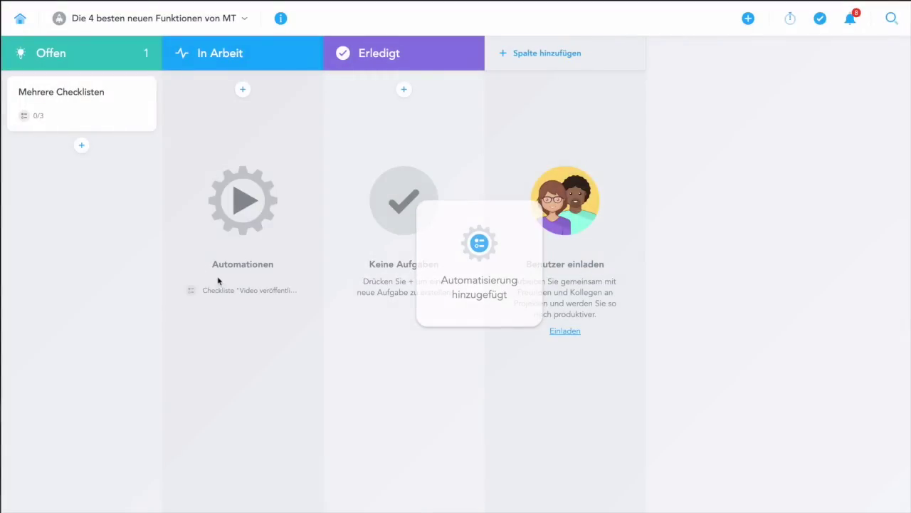
- Move the task "Mehrere Checklisten" from "Offen" to "In Arbeit" and open it to examine its checklists
{"action": "left_click_drag", "start_coordinate": [102, 107], "coordinate": [246, 147]}
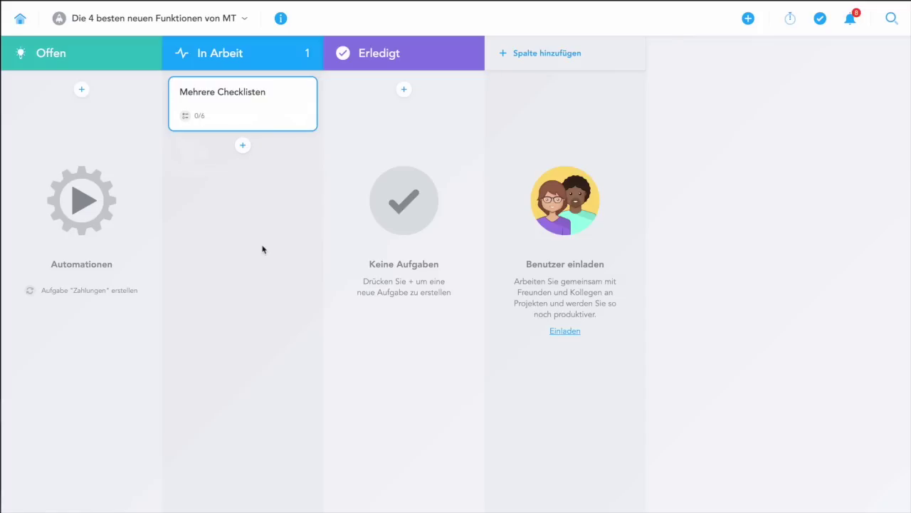
{"action": "left_click", "coordinate": [236, 112]}
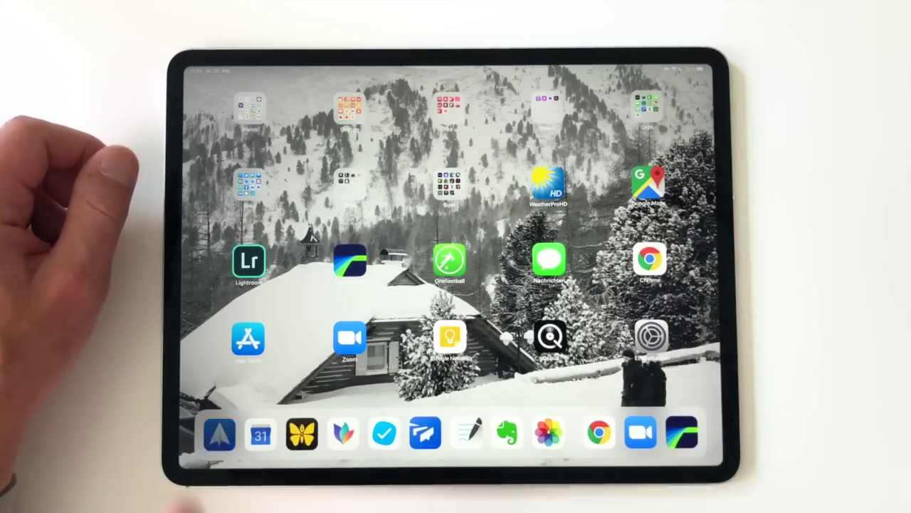
- Switch to the Spark mail app on the iPad and save the HP Instant Ink e-mail as a MeisterTask task
{"action": "left_click", "coordinate": [219, 432]}
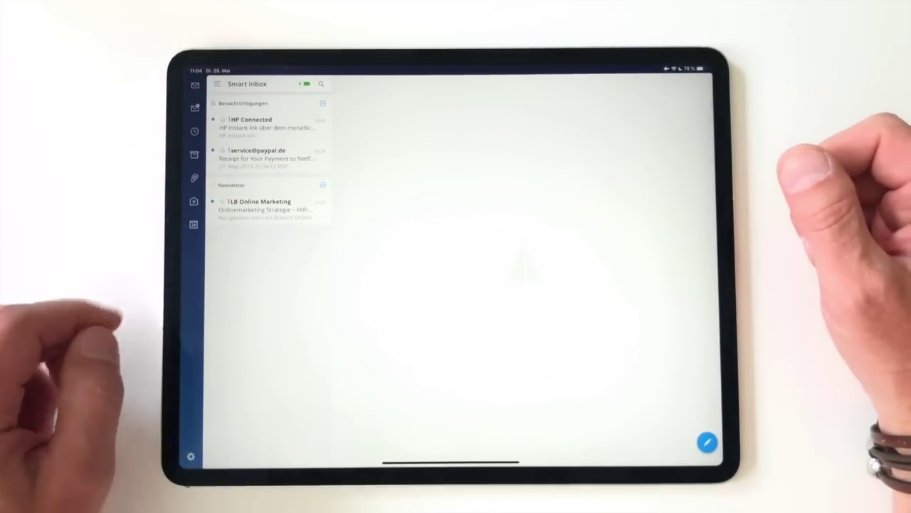
{"action": "left_click_drag", "start_coordinate": [308, 125], "coordinate": [214, 126]}
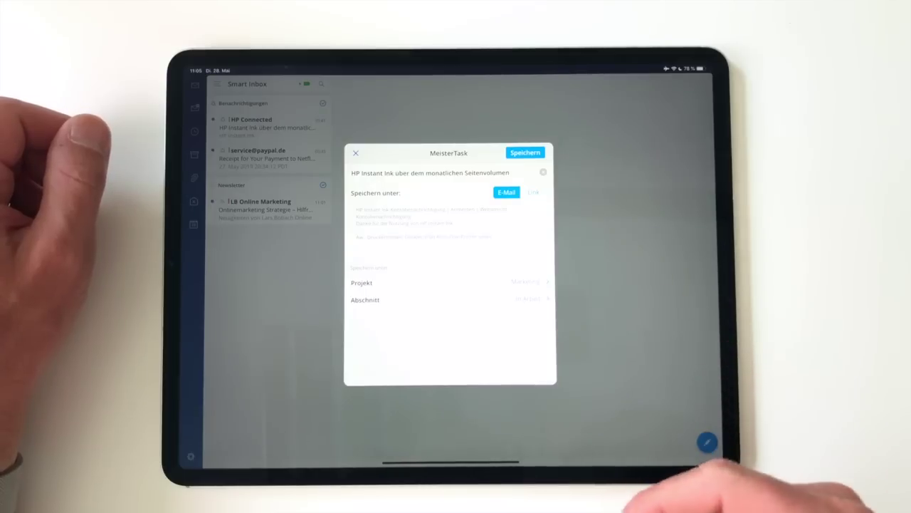
{"action": "left_click", "coordinate": [515, 152]}
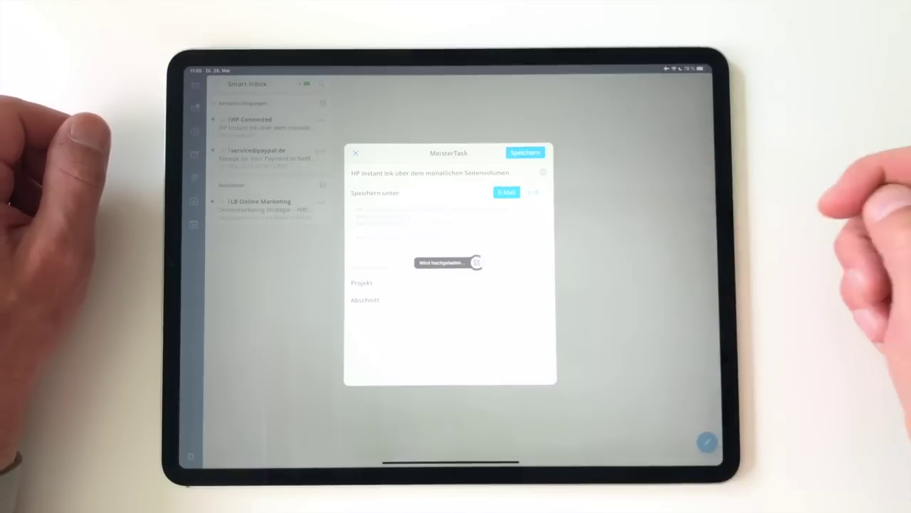